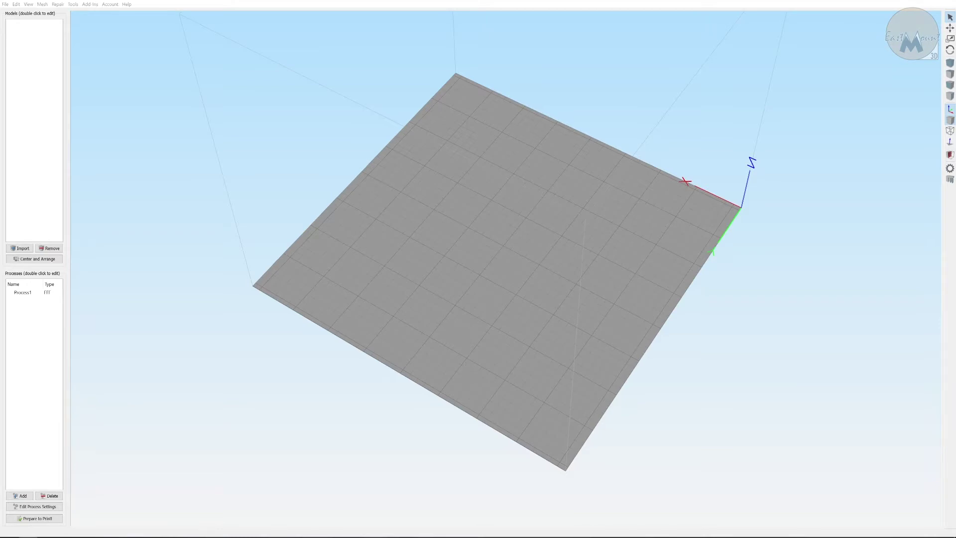
Load the Frame_A model onto the build platform and inspect the ring from above and below
drag(548, 393, 685, 234)
scroll(788, 326, up, 5)
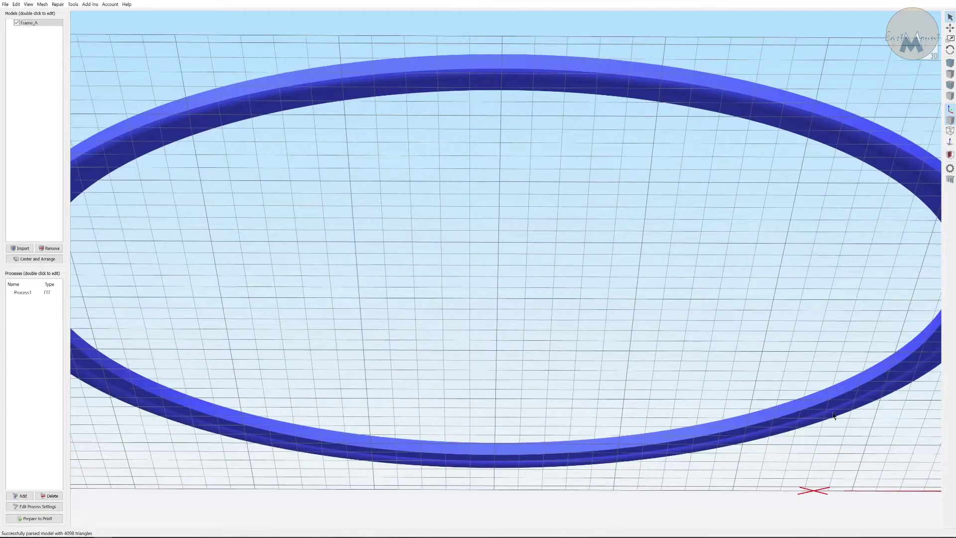
scroll(797, 423, down, 3)
scroll(637, 272, down, 2)
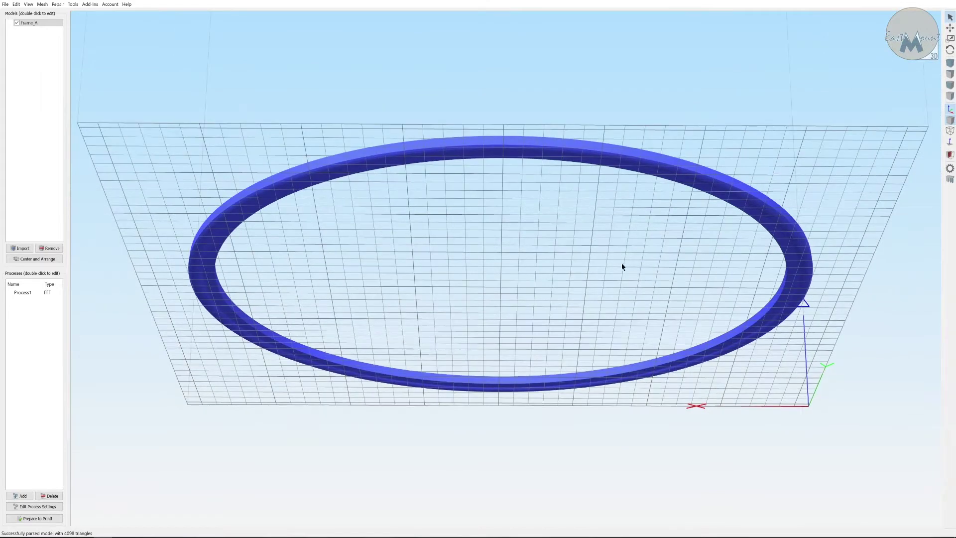
drag(621, 264, 602, 416)
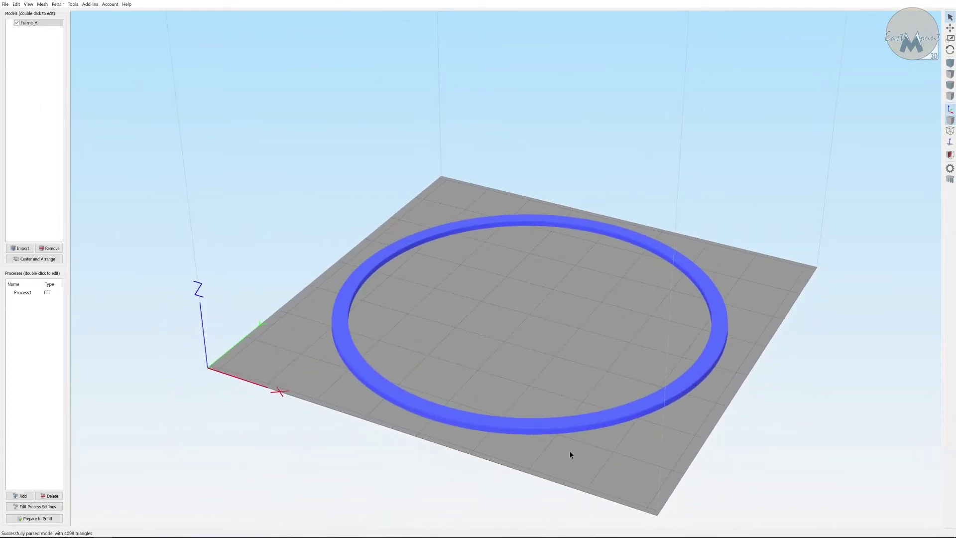
Place the flat face of the Frame_A ring on the build platform, check its underside, and center it on the bed
key(ctrl+l)
click(608, 419)
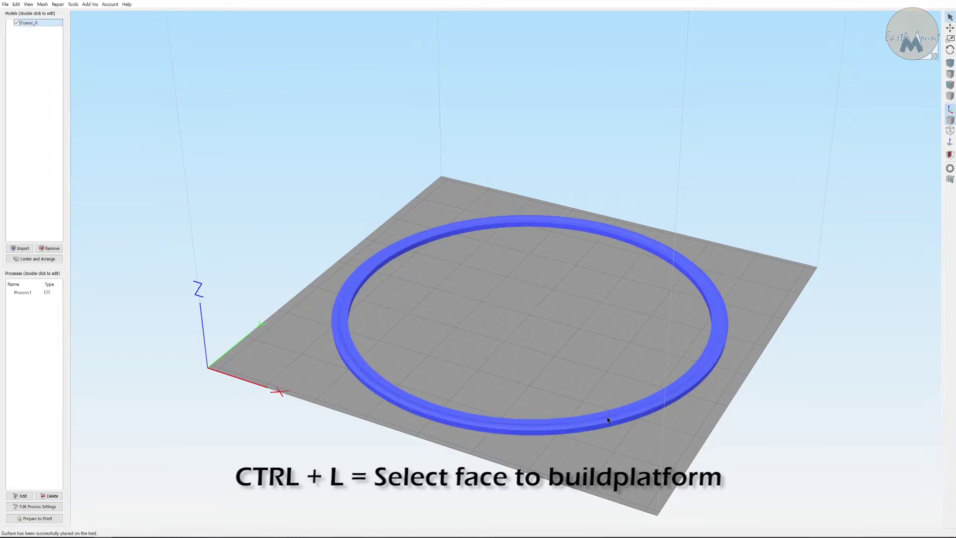
drag(608, 418, 942, 368)
scroll(717, 455, up, 3)
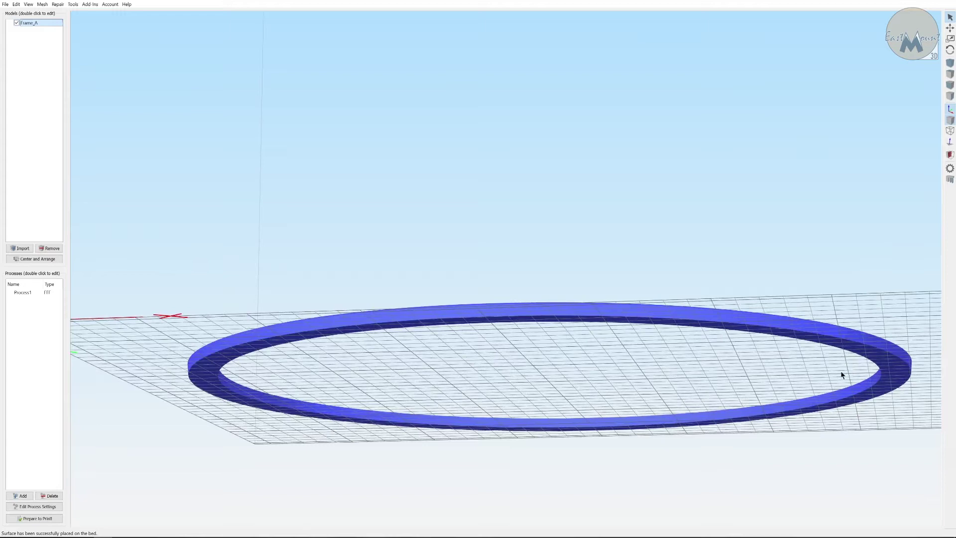
drag(641, 265, 544, 381)
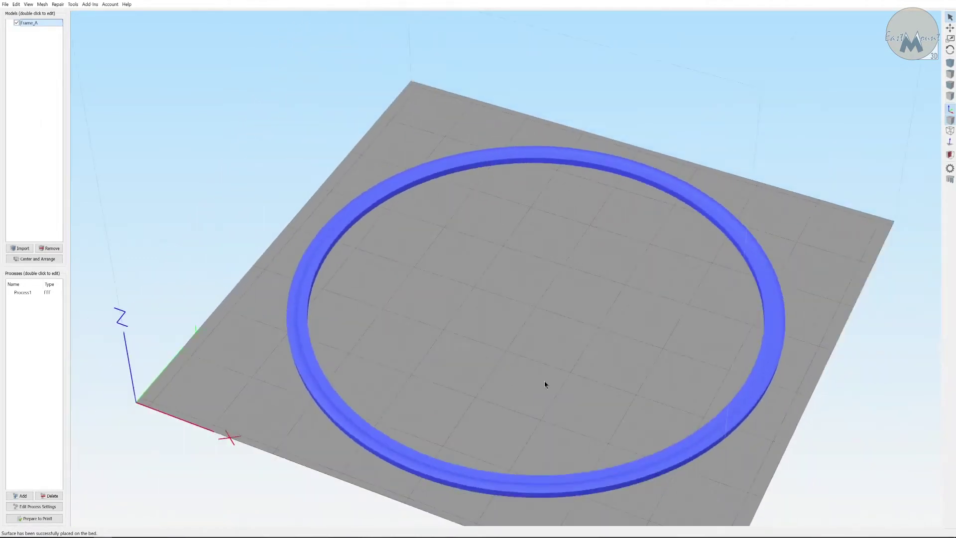
click(47, 260)
Load the ClampingX3 and Inside_clampX3 models alongside the ring, declining automatic scaling to millimeters
scroll(353, 364, down, 2)
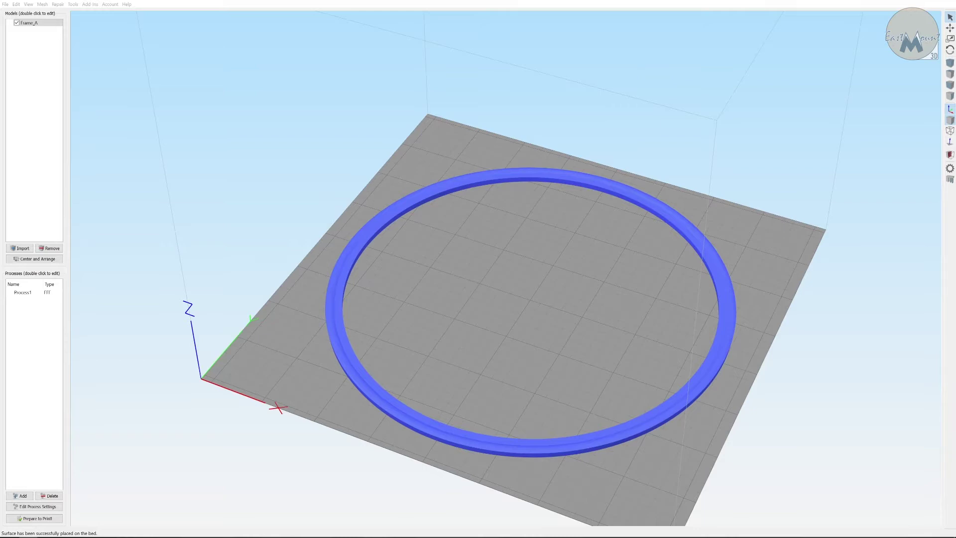
drag(580, 365, 469, 364)
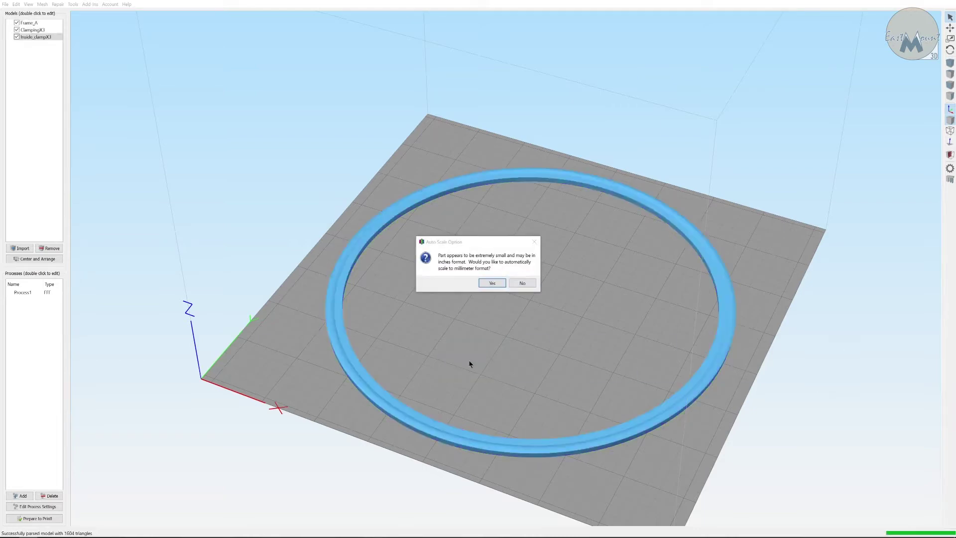
click(521, 283)
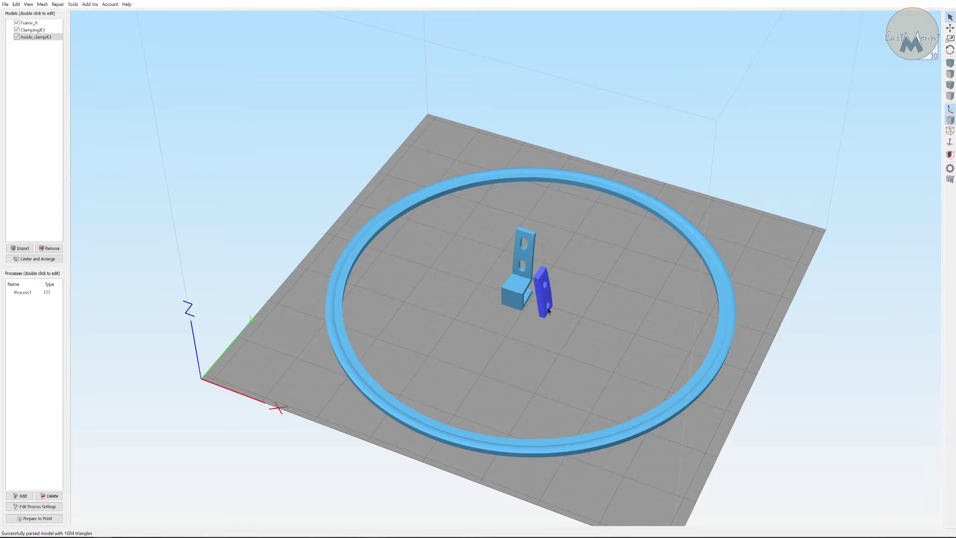
Lay Inside_clampX3 and ClampingX3 on their long side faces on the build platform
scroll(503, 371, up, 6)
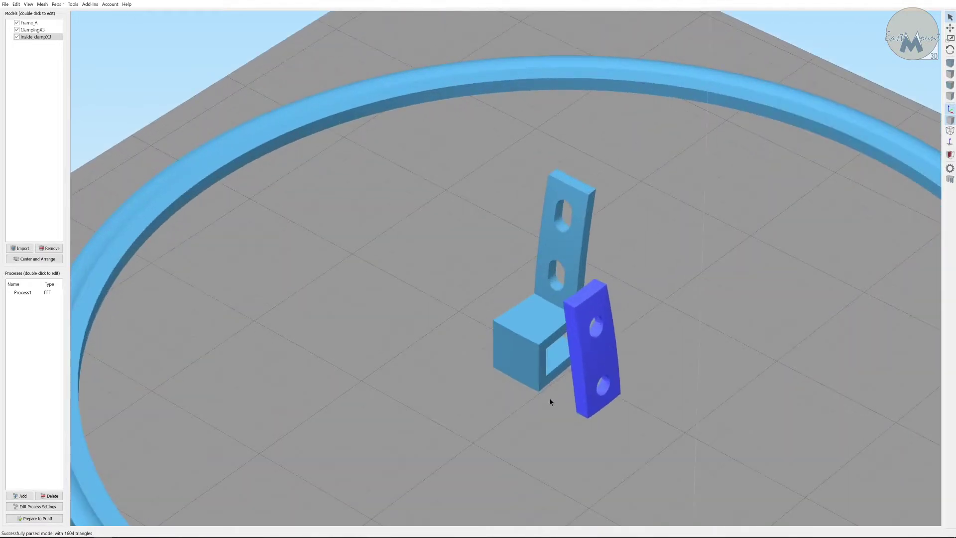
drag(550, 401, 572, 416)
key(ctrl+b)
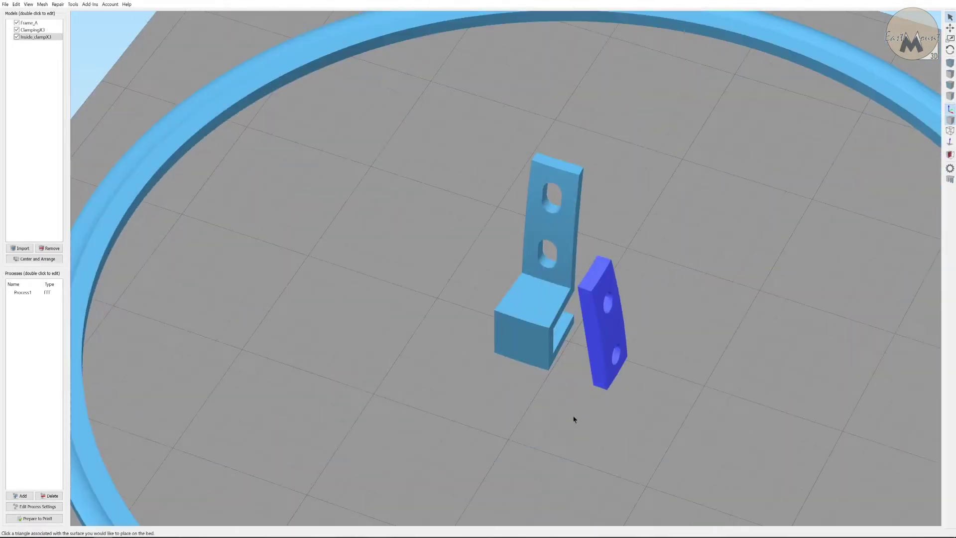
click(594, 340)
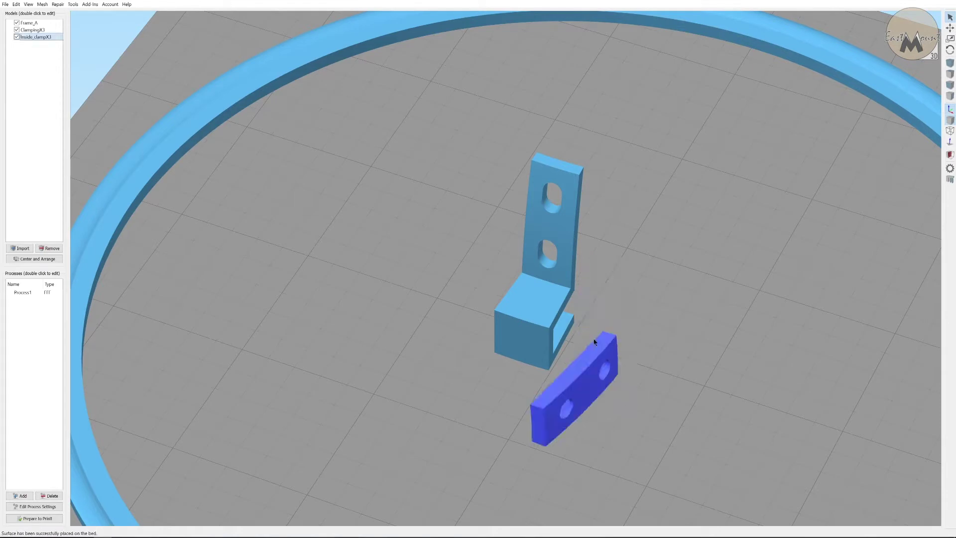
key(ctrl+l)
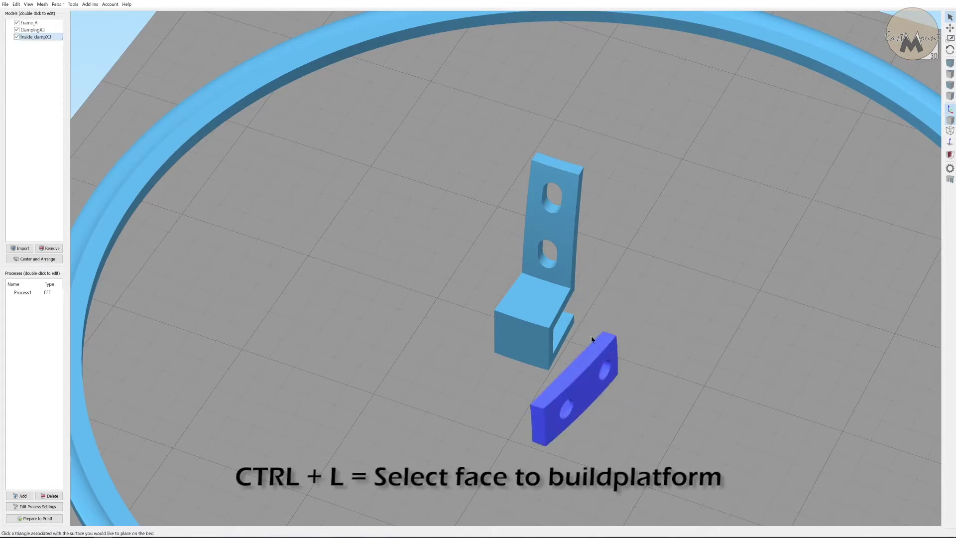
click(574, 292)
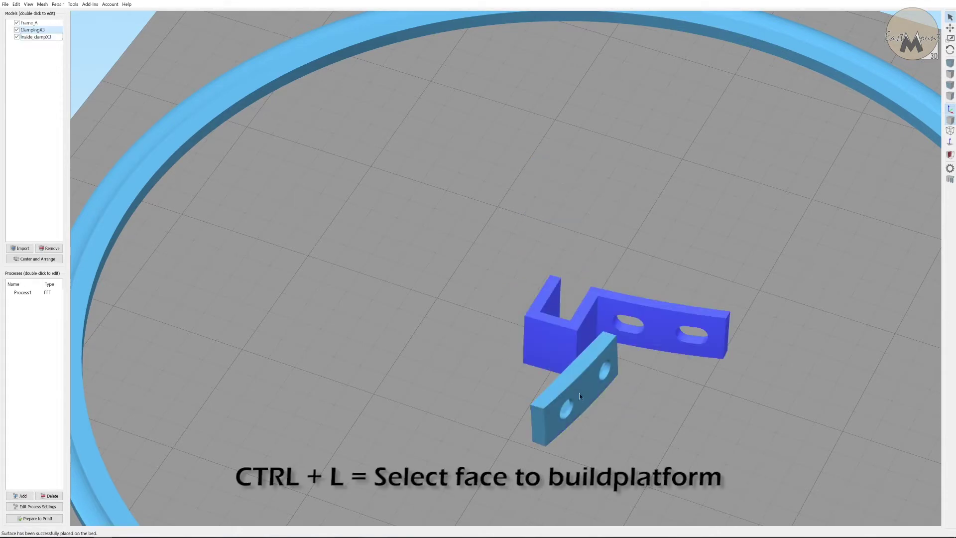
Duplicate Inside_clampX3 and ClampingX3 so that there are three of each
scroll(578, 393, down, 3)
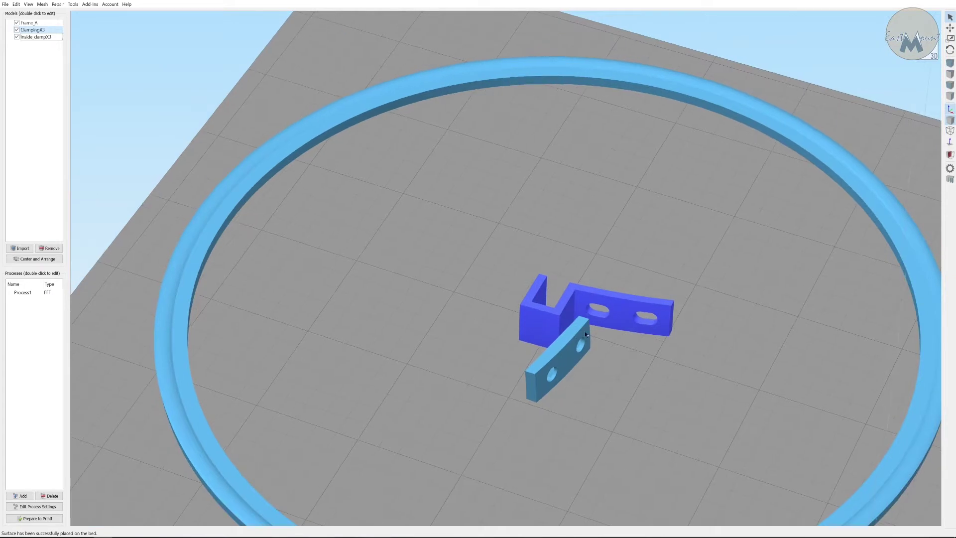
click(560, 368)
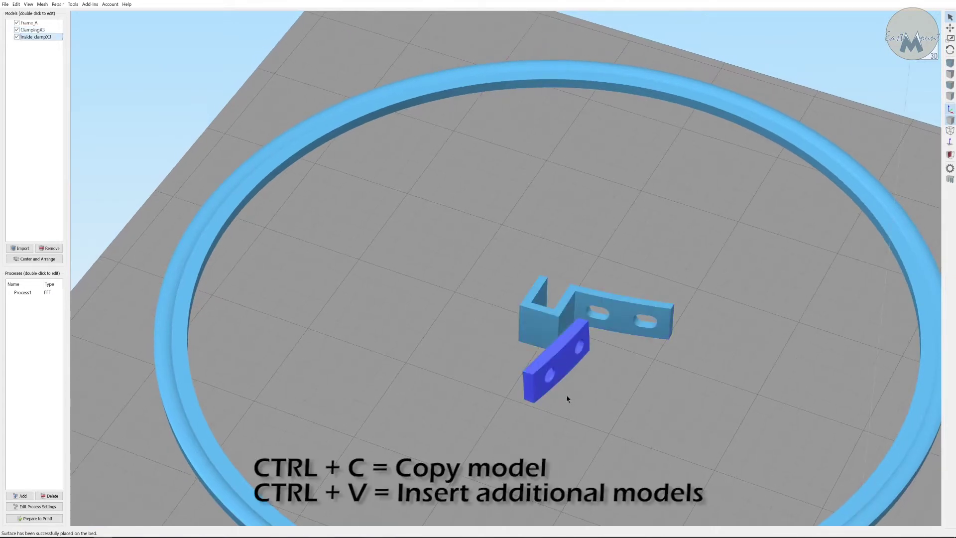
key(ctrl+v)
key(ctrl+v)
click(531, 340)
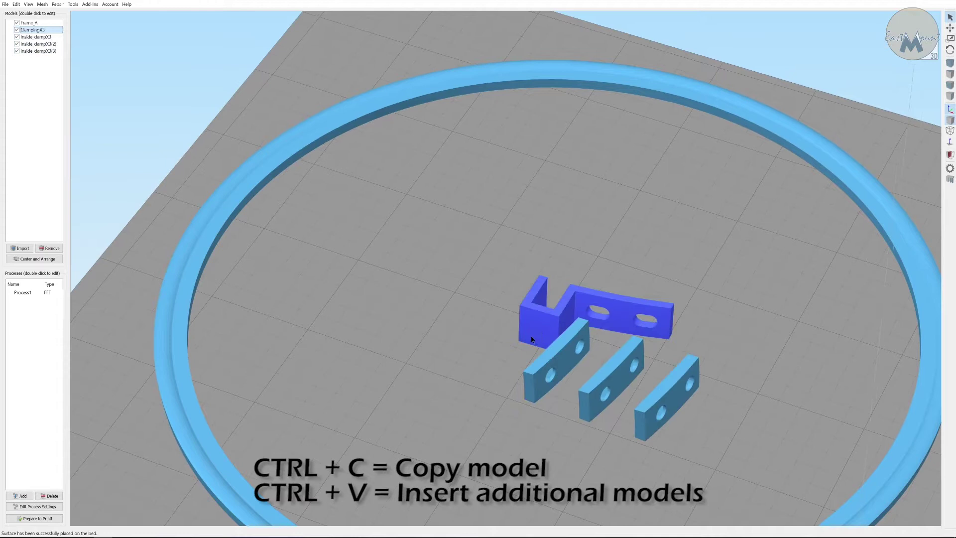
key(ctrl+v)
key(ctrl+v)
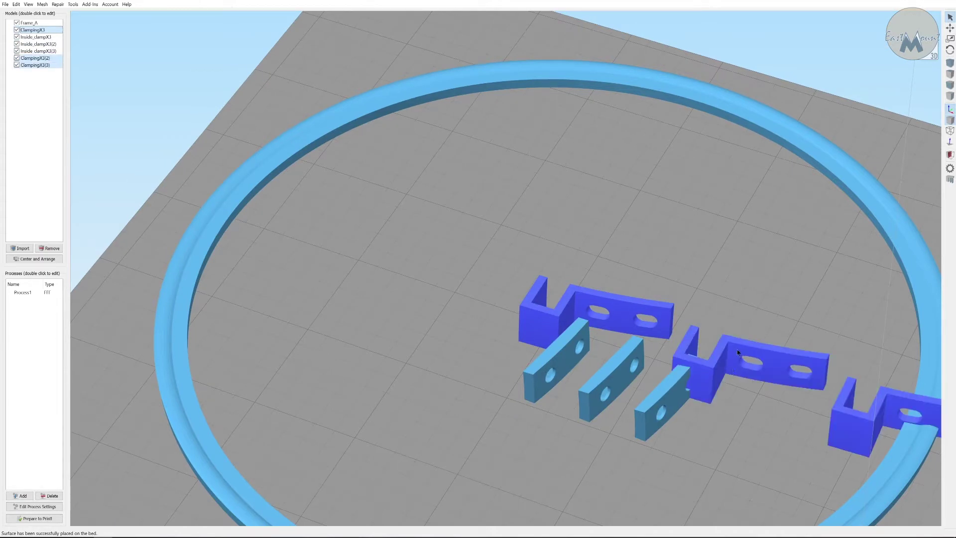
Move the three ClampingX3 parts together inside the ring, clear of the ring and the inside clamps
click(948, 29)
scroll(736, 351, down, 5)
drag(576, 250, 579, 237)
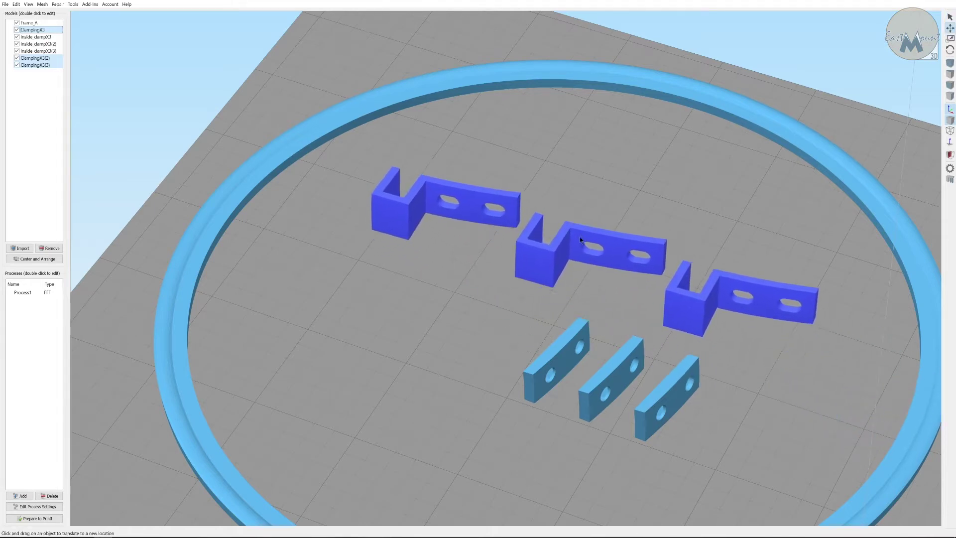
Slice the ring and clamps, examine the toolpath preview through its layers, and leave the preview
scroll(530, 375, down, 2)
click(33, 519)
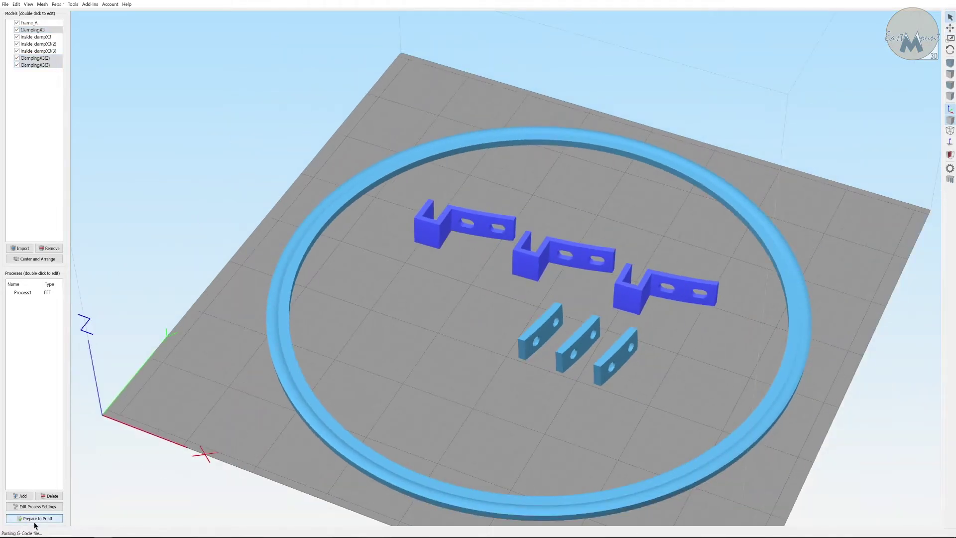
drag(134, 472, 495, 320)
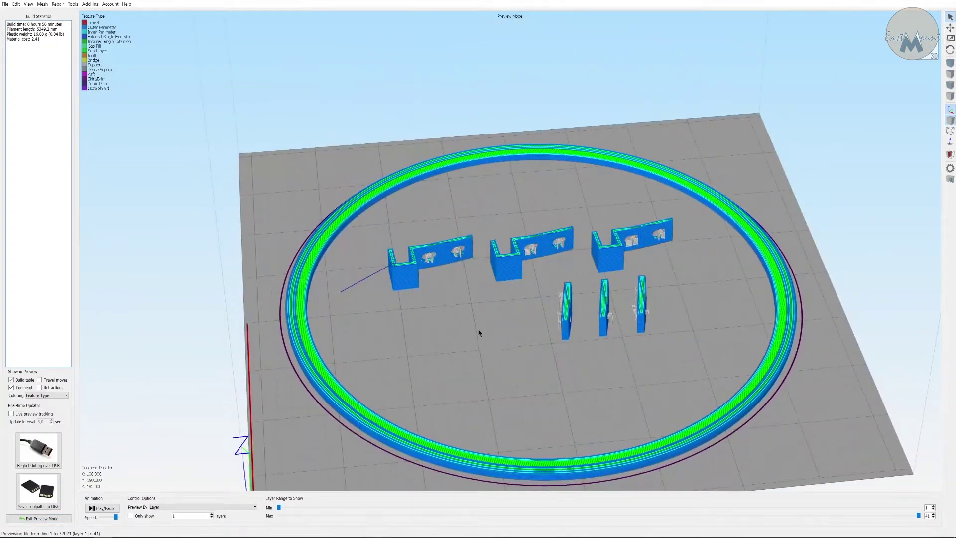
scroll(486, 343, down, 1)
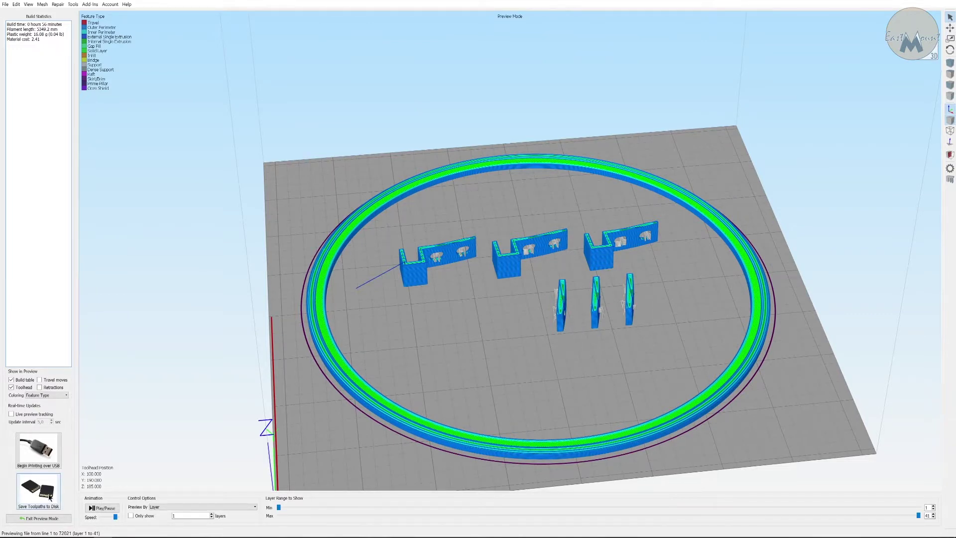
drag(919, 517, 161, 521)
key(End)
click(52, 519)
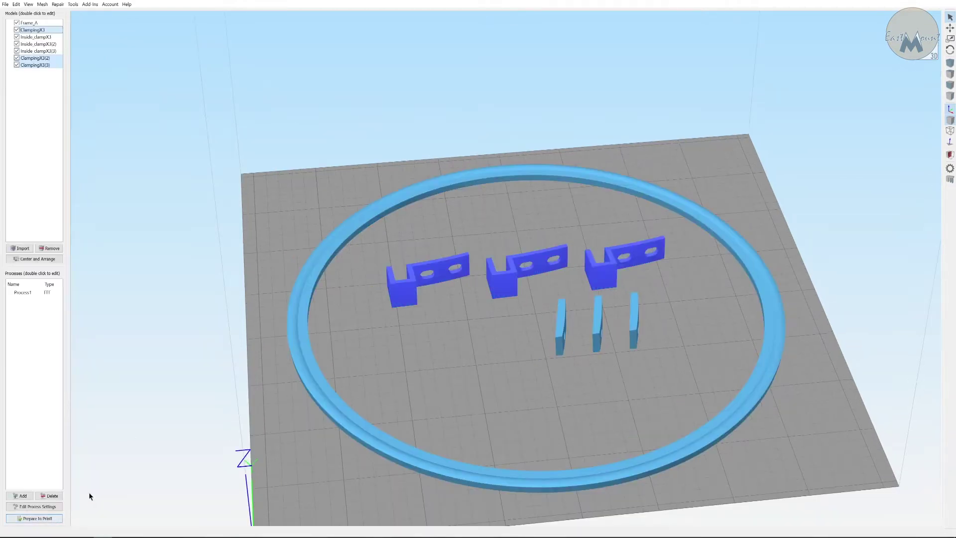
Remove all models from the build platform and load the Frame_B model
shift+click(28, 23)
key(Delete)
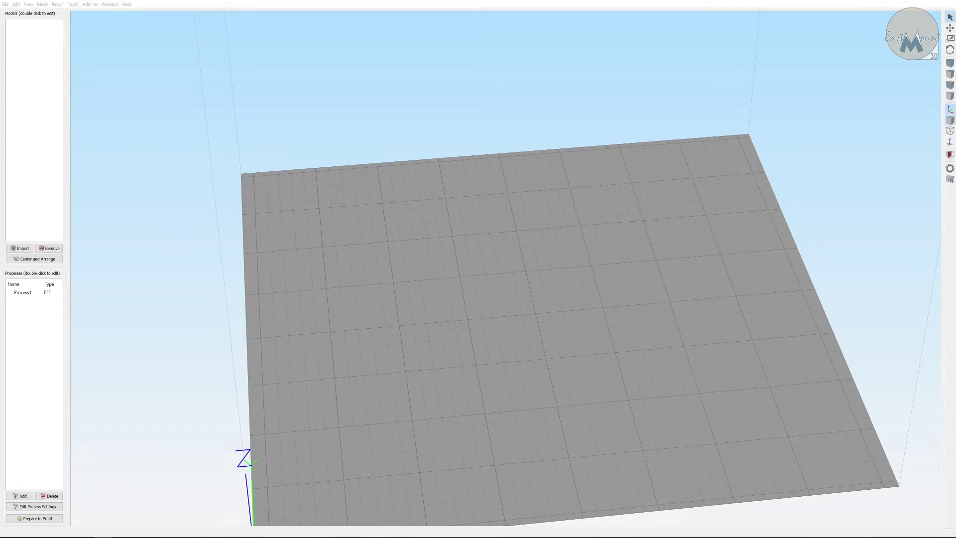
mouse_move(773, 446)
mouse_down()
mouse_move(853, 391)
mouse_move(874, 416)
mouse_move(816, 411)
mouse_move(781, 495)
mouse_move(777, 399)
mouse_move(807, 387)
mouse_move(806, 339)
mouse_move(811, 392)
mouse_move(779, 451)
mouse_up()
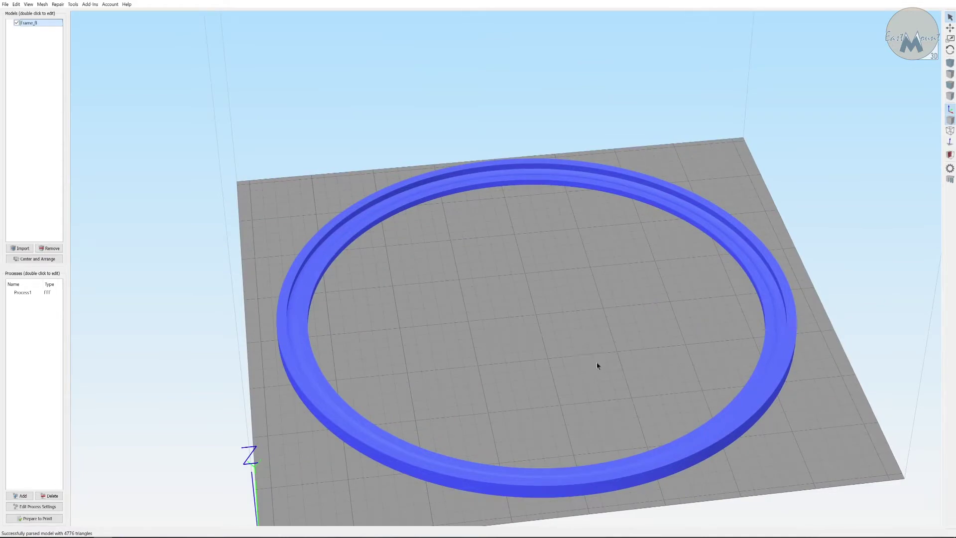
Slice Frame_B, inspect its toolpath preview from several angles, and leave the preview
drag(597, 365, 585, 336)
click(59, 519)
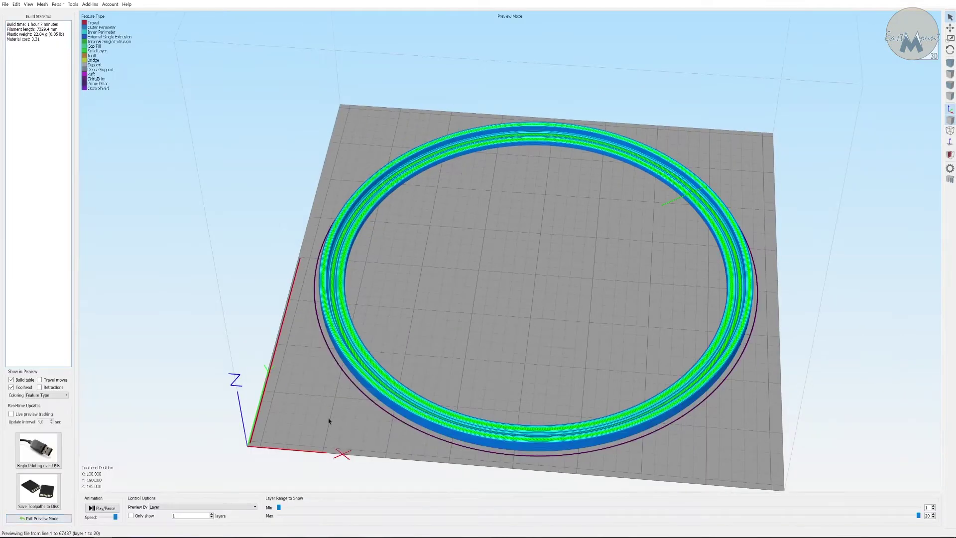
drag(331, 416, 514, 461)
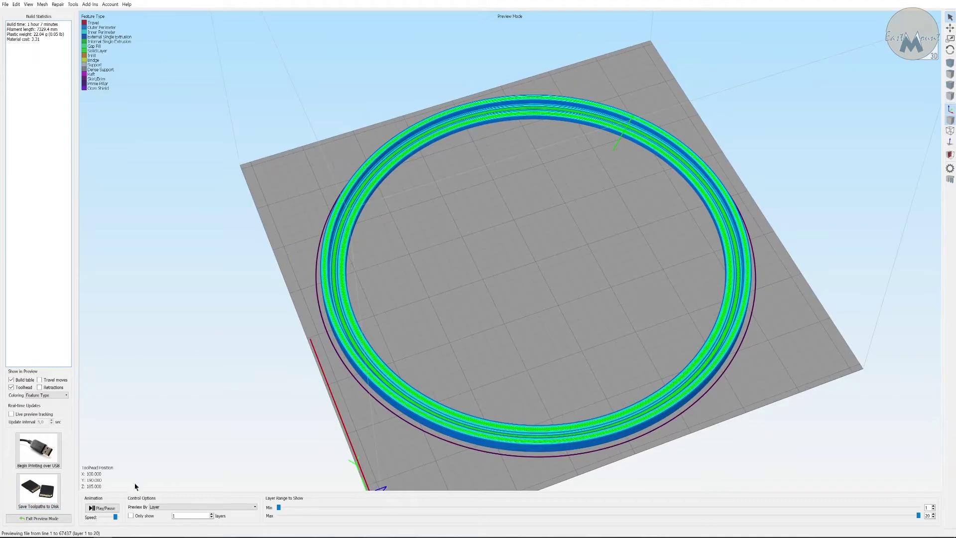
click(54, 521)
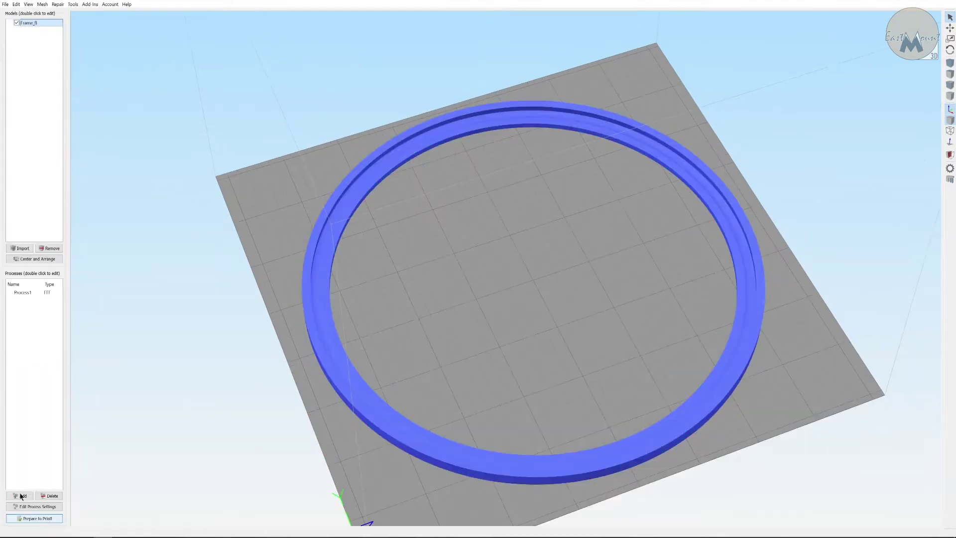
Remove Frame_B and load the RulerAndMeasure model onto the build platform
click(51, 248)
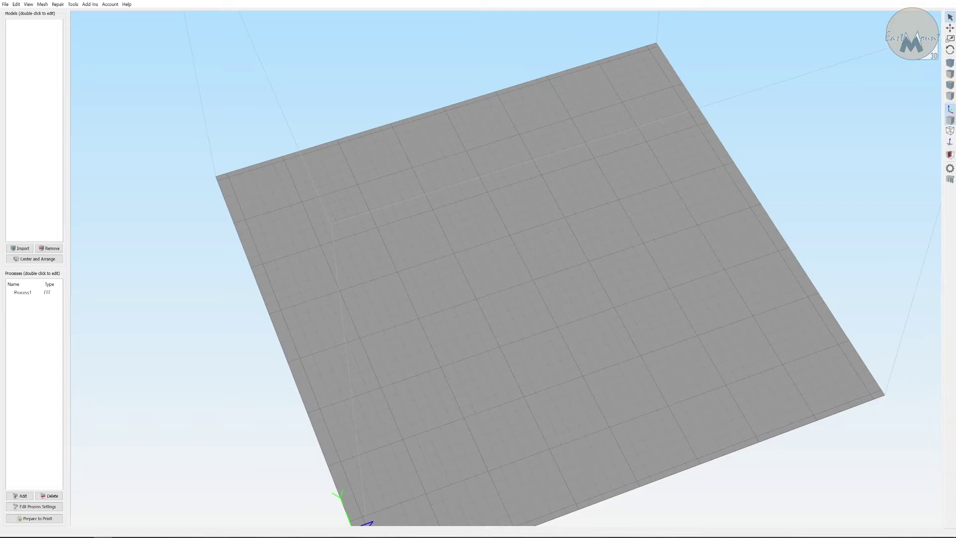
drag(109, 4, 647, 382)
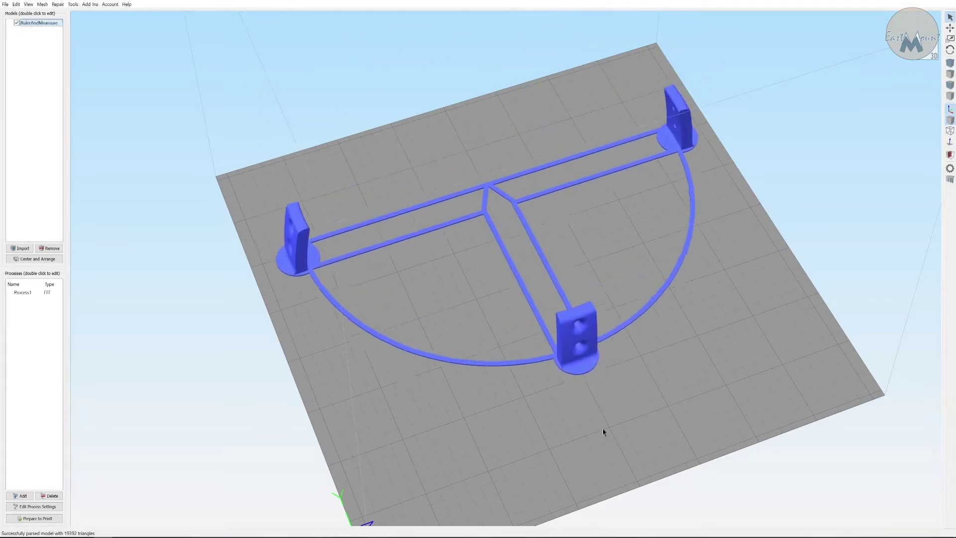
Slice the RulerAndMeasure model and inspect its toolpaths around the three upright plates
click(42, 518)
drag(413, 421, 647, 404)
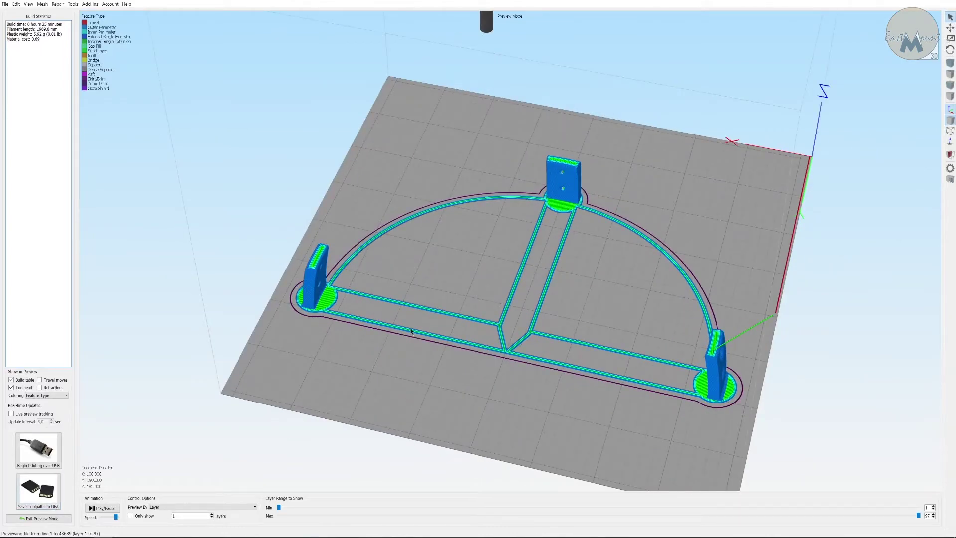
scroll(439, 330, down, 5)
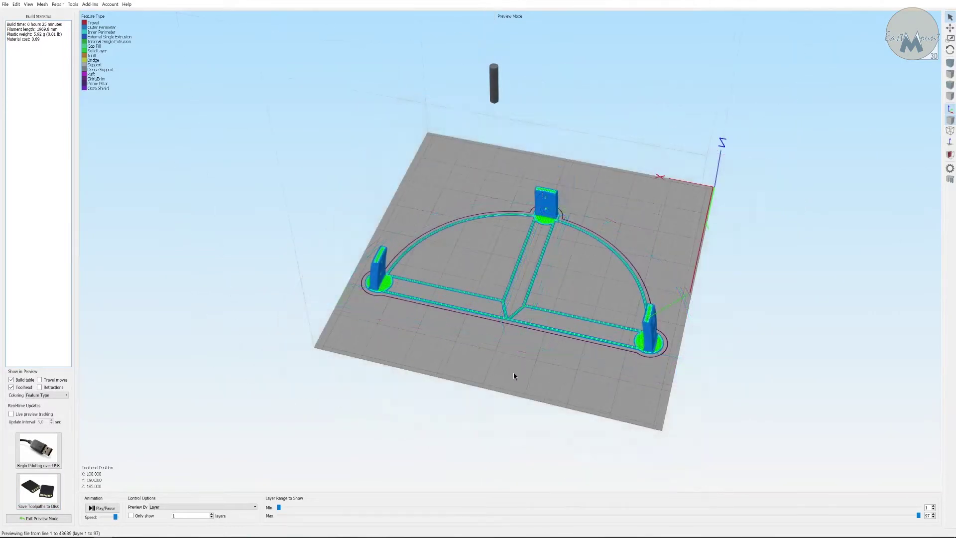
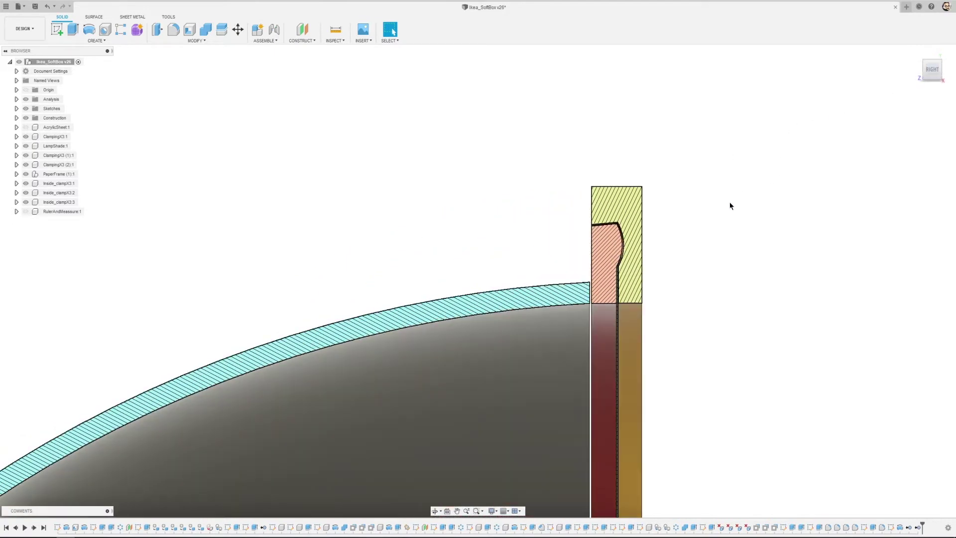
Switch to the Ikea_SoftBox design in Fusion 360 and examine the cross-section where the two frame rings interlock
scroll(723, 209, up, 3)
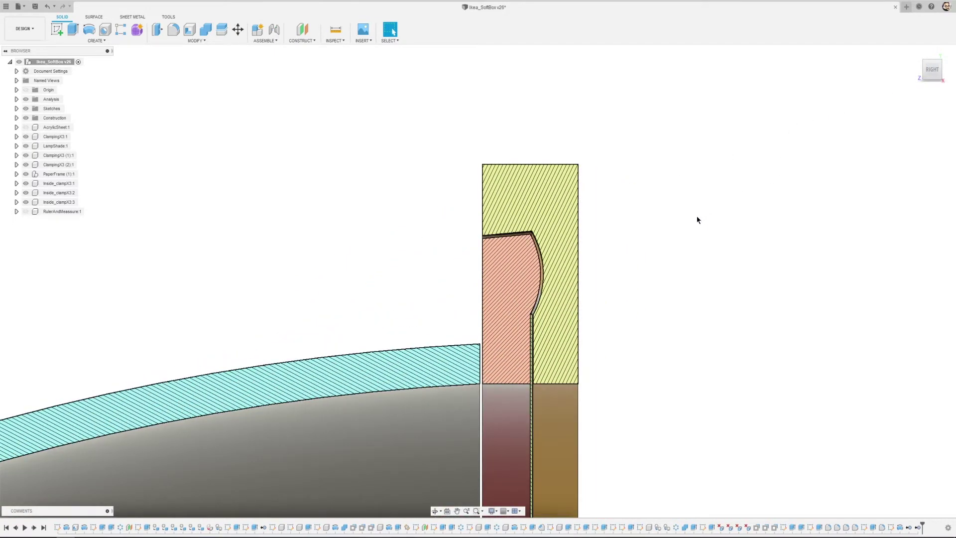